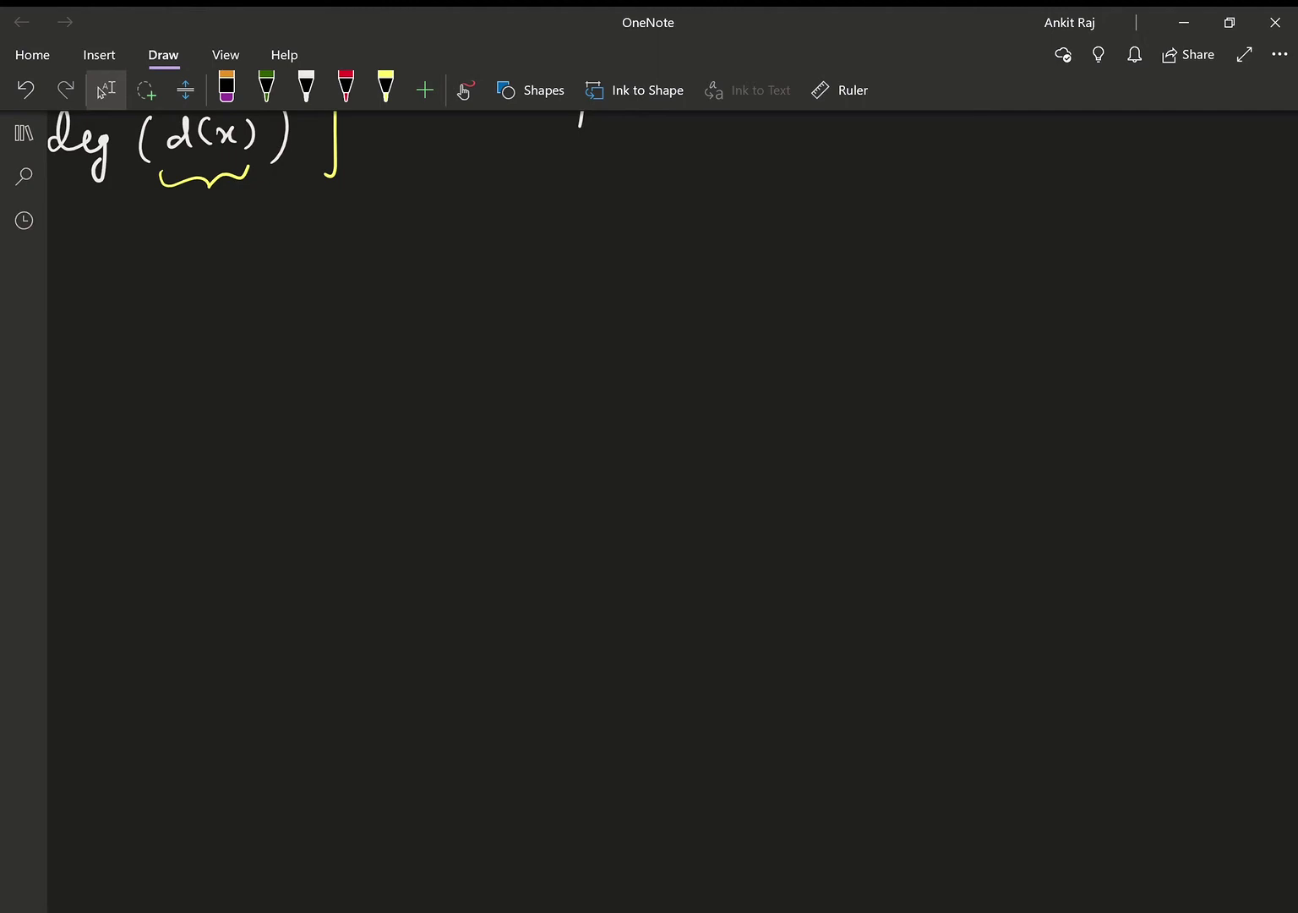
# Step: In yellow ink, write headings 'divisor' and 'dividend (P(x))' separated by a vertical divider
pyautogui.click(385, 88)
pyautogui.moveTo(208, 306)
pyautogui.mouseDown()
pyautogui.moveTo(211, 329)
pyautogui.moveTo(294, 326)
pyautogui.mouseUp()
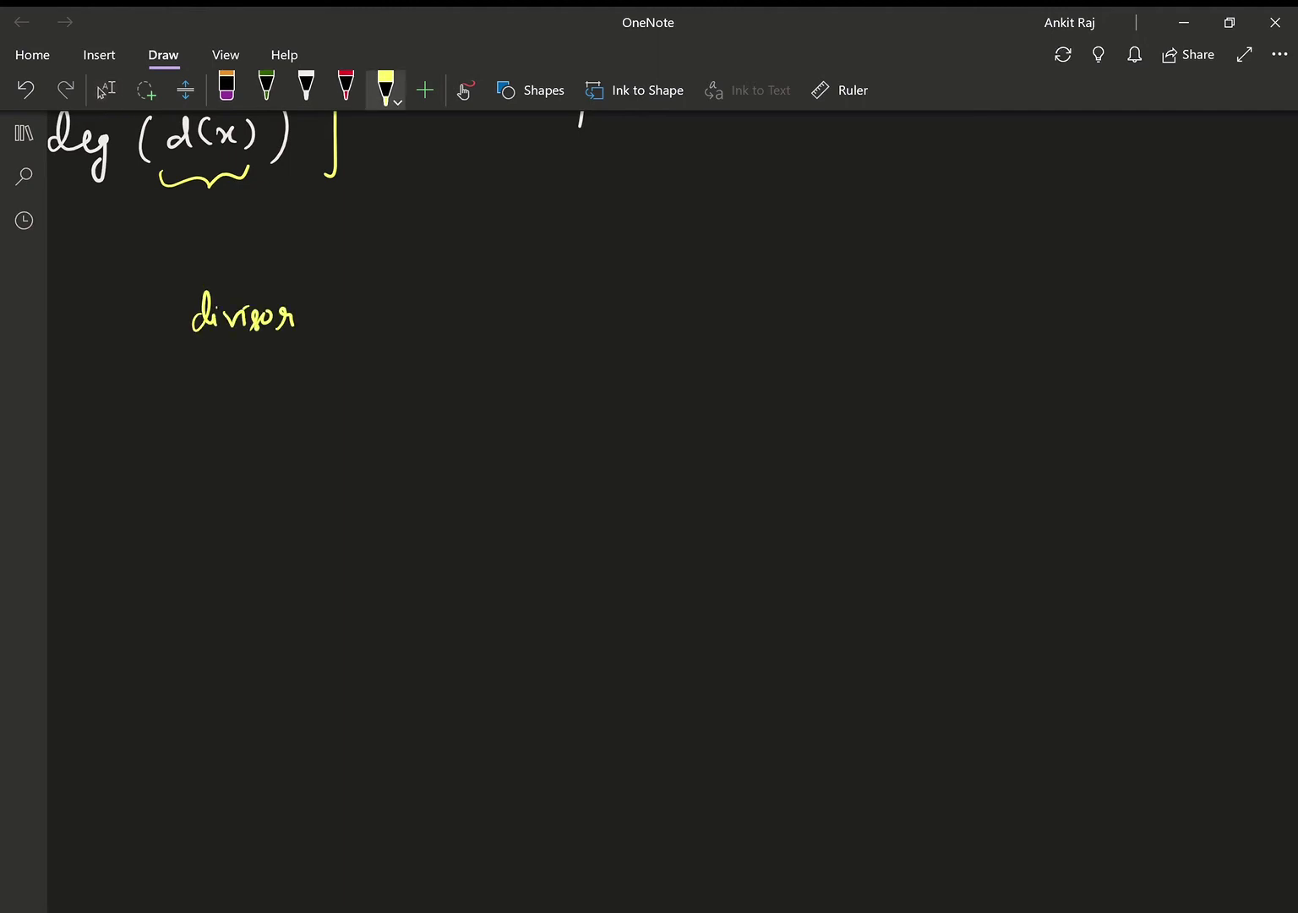
pyautogui.moveTo(404, 276); pyautogui.dragTo(395, 717)
pyautogui.moveTo(507, 306)
pyautogui.mouseDown()
pyautogui.moveTo(516, 325)
pyautogui.moveTo(564, 311)
pyautogui.moveTo(570, 325)
pyautogui.mouseUp()
pyautogui.moveTo(587, 284)
pyautogui.mouseDown()
pyautogui.moveTo(581, 323)
pyautogui.moveTo(653, 322)
pyautogui.mouseUp()
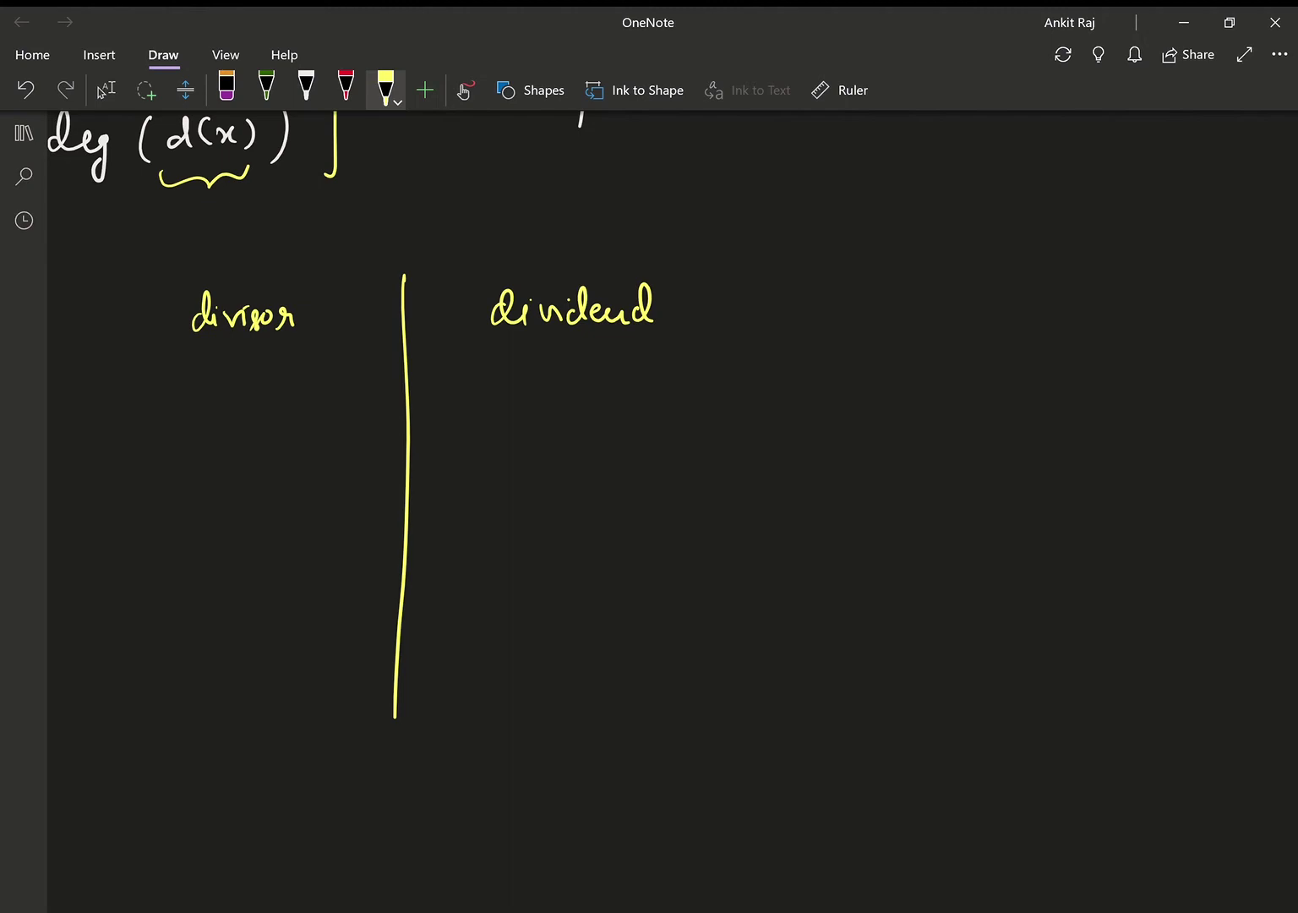
pyautogui.moveTo(714, 279)
pyautogui.mouseDown()
pyautogui.moveTo(707, 322)
pyautogui.moveTo(735, 319)
pyautogui.mouseUp()
pyautogui.moveTo(737, 292); pyautogui.dragTo(764, 309)
pyautogui.moveTo(780, 293); pyautogui.dragTo(790, 303)
pyautogui.moveTo(794, 293)
pyautogui.mouseDown()
pyautogui.moveTo(784, 308)
pyautogui.moveTo(803, 308)
pyautogui.mouseUp()
pyautogui.moveTo(814, 269); pyautogui.dragTo(816, 316)
# Step: Write d(x) above divisor and the row label (i) below it
pyautogui.moveTo(258, 254)
pyautogui.mouseDown()
pyautogui.moveTo(258, 275)
pyautogui.moveTo(278, 270)
pyautogui.mouseUp()
pyautogui.moveTo(291, 251); pyautogui.dragTo(294, 269)
pyautogui.moveTo(310, 235); pyautogui.dragTo(314, 272)
pyautogui.click(83, 369)
pyautogui.moveTo(85, 385)
pyautogui.mouseDown()
pyautogui.moveTo(84, 402)
pyautogui.moveTo(67, 404)
pyautogui.mouseUp()
pyautogui.moveTo(103, 373); pyautogui.dragTo(103, 402)
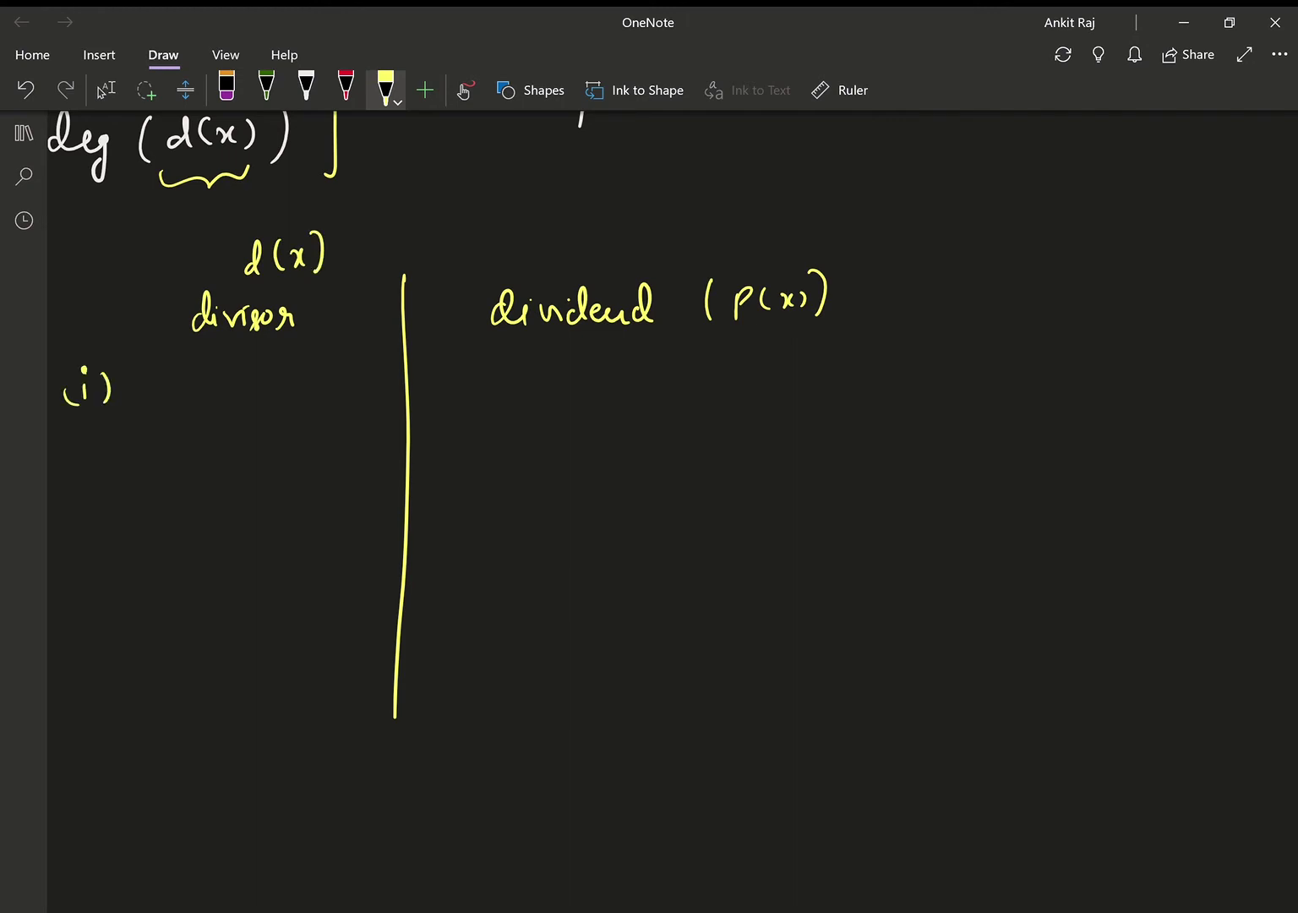
# Step: Write the divisor (2x-1) beside row label (i)
pyautogui.moveTo(202, 382)
pyautogui.mouseDown()
pyautogui.moveTo(221, 402)
pyautogui.moveTo(241, 399)
pyautogui.mouseUp()
pyautogui.moveTo(248, 385); pyautogui.dragTo(237, 400)
pyautogui.moveTo(253, 391); pyautogui.dragTo(276, 396)
pyautogui.moveTo(206, 361); pyautogui.dragTo(205, 421)
pyautogui.moveTo(298, 362); pyautogui.dragTo(301, 398)
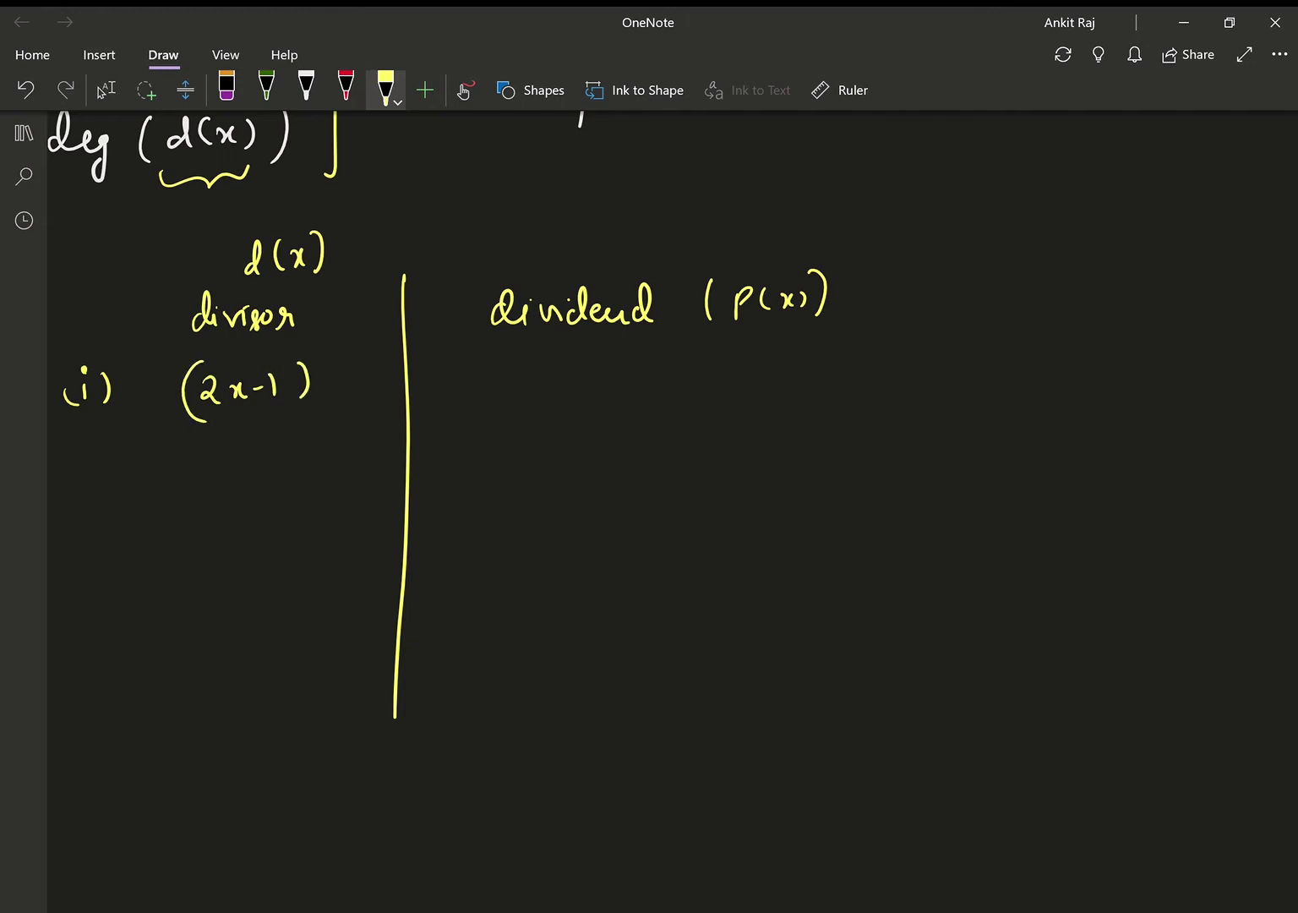
# Step: Write the dividend 14x³-5x²+9x-1 under the dividend heading
pyautogui.moveTo(509, 372); pyautogui.dragTo(507, 399)
pyautogui.moveTo(532, 369); pyautogui.dragTo(536, 385)
pyautogui.moveTo(549, 380); pyautogui.dragTo(564, 398)
pyautogui.moveTo(564, 379)
pyautogui.mouseDown()
pyautogui.moveTo(551, 399)
pyautogui.moveTo(578, 381)
pyautogui.mouseUp()
pyautogui.moveTo(594, 387); pyautogui.dragTo(618, 386)
pyautogui.moveTo(627, 369)
pyautogui.mouseDown()
pyautogui.moveTo(624, 388)
pyautogui.moveTo(647, 365)
pyautogui.mouseUp()
pyautogui.moveTo(649, 376); pyautogui.dragTo(660, 390)
pyautogui.moveTo(671, 362); pyautogui.dragTo(724, 380)
pyautogui.moveTo(713, 368)
pyautogui.mouseDown()
pyautogui.moveTo(715, 393)
pyautogui.moveTo(741, 391)
pyautogui.mouseUp()
pyautogui.moveTo(752, 375); pyautogui.dragTo(766, 389)
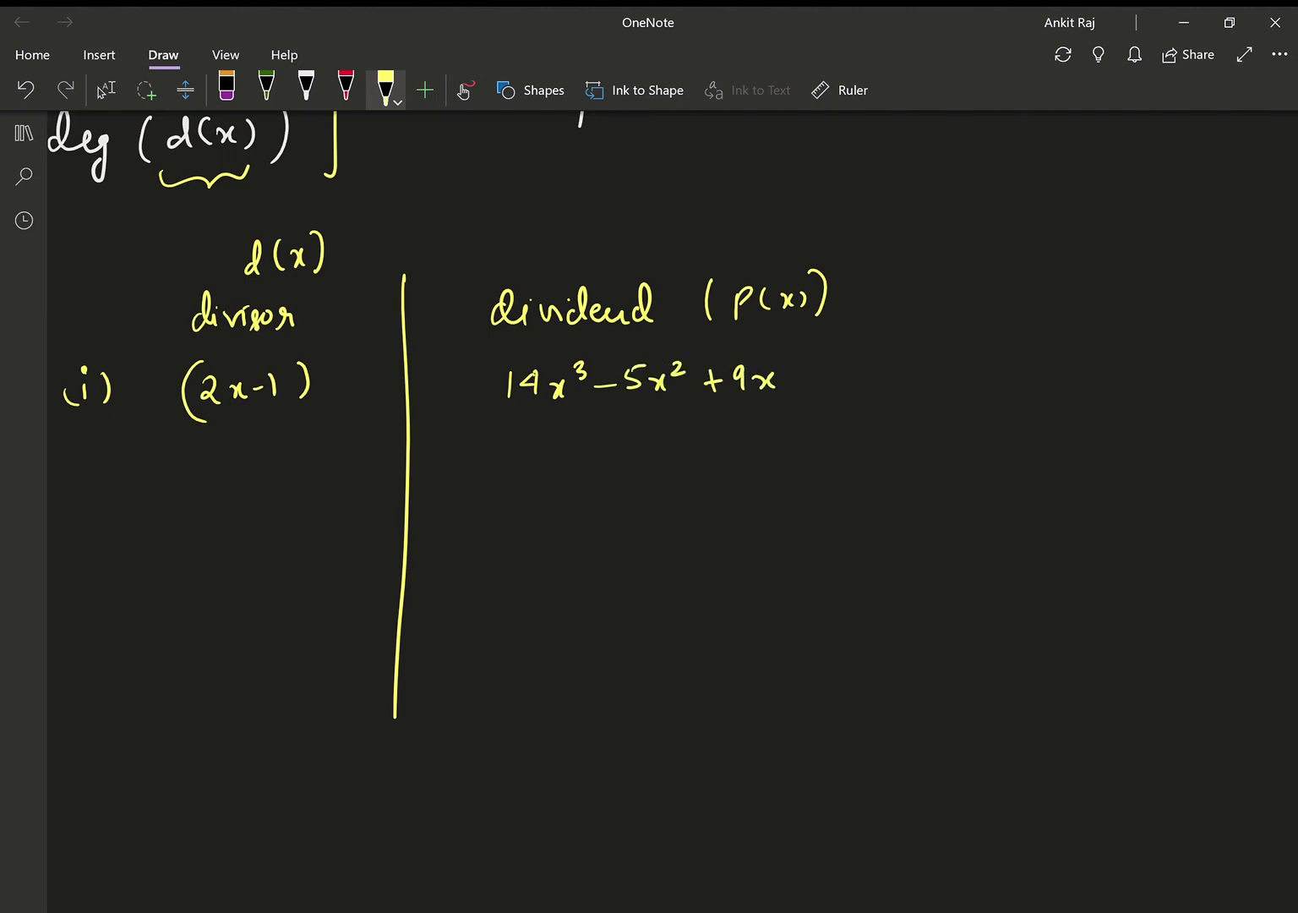
pyautogui.click(106, 89)
pyautogui.moveTo(792, 380); pyautogui.dragTo(835, 387)
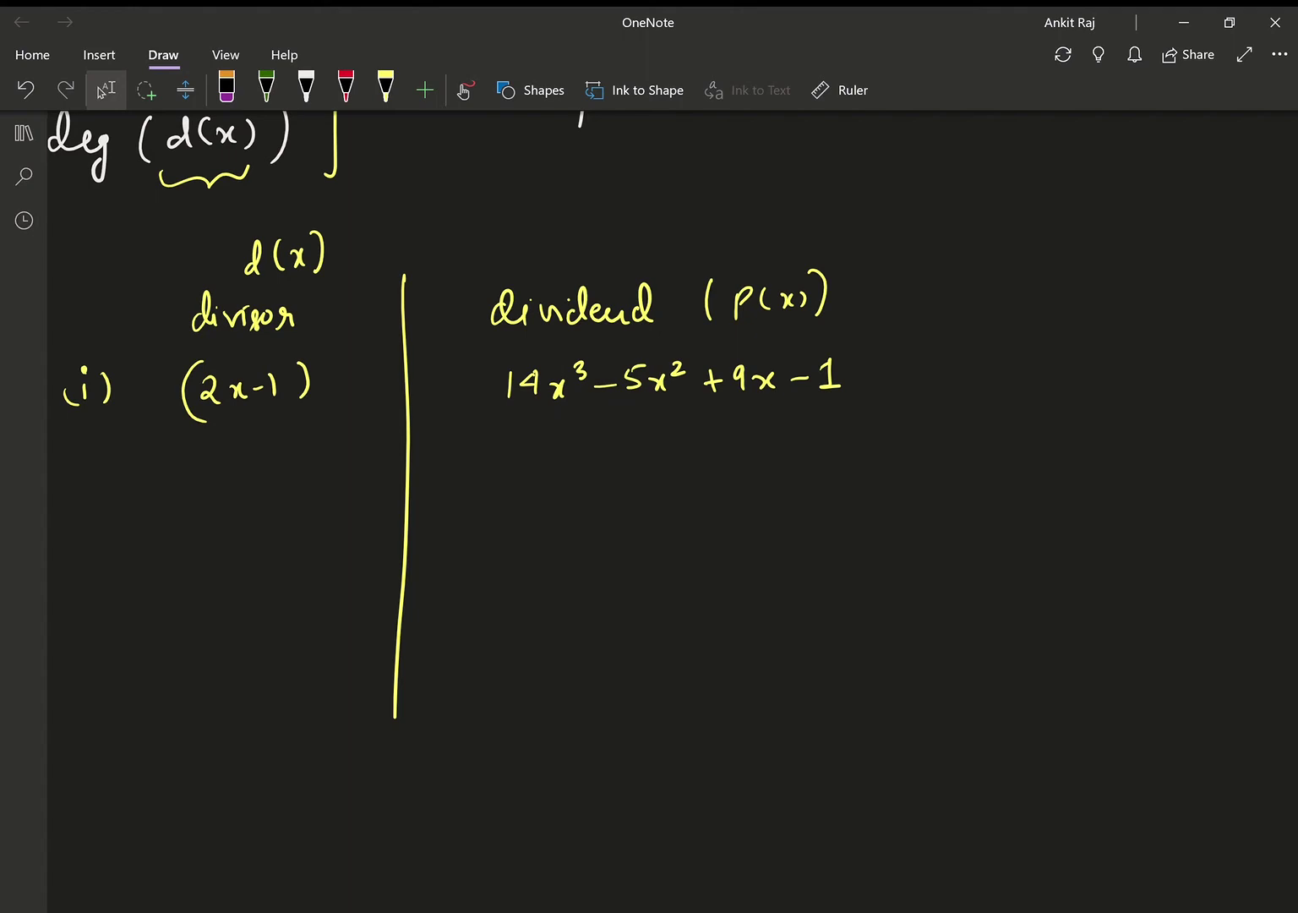
# Step: In yellow ink, write and underline the heading H·W left of d(x)
pyautogui.click(386, 85)
pyautogui.moveTo(74, 245)
pyautogui.mouseDown()
pyautogui.moveTo(73, 275)
pyautogui.moveTo(88, 272)
pyautogui.mouseUp()
pyautogui.click(99, 264)
pyautogui.moveTo(75, 262); pyautogui.dragTo(133, 232)
pyautogui.moveTo(80, 296); pyautogui.dragTo(152, 244)
pyautogui.click(159, 219)
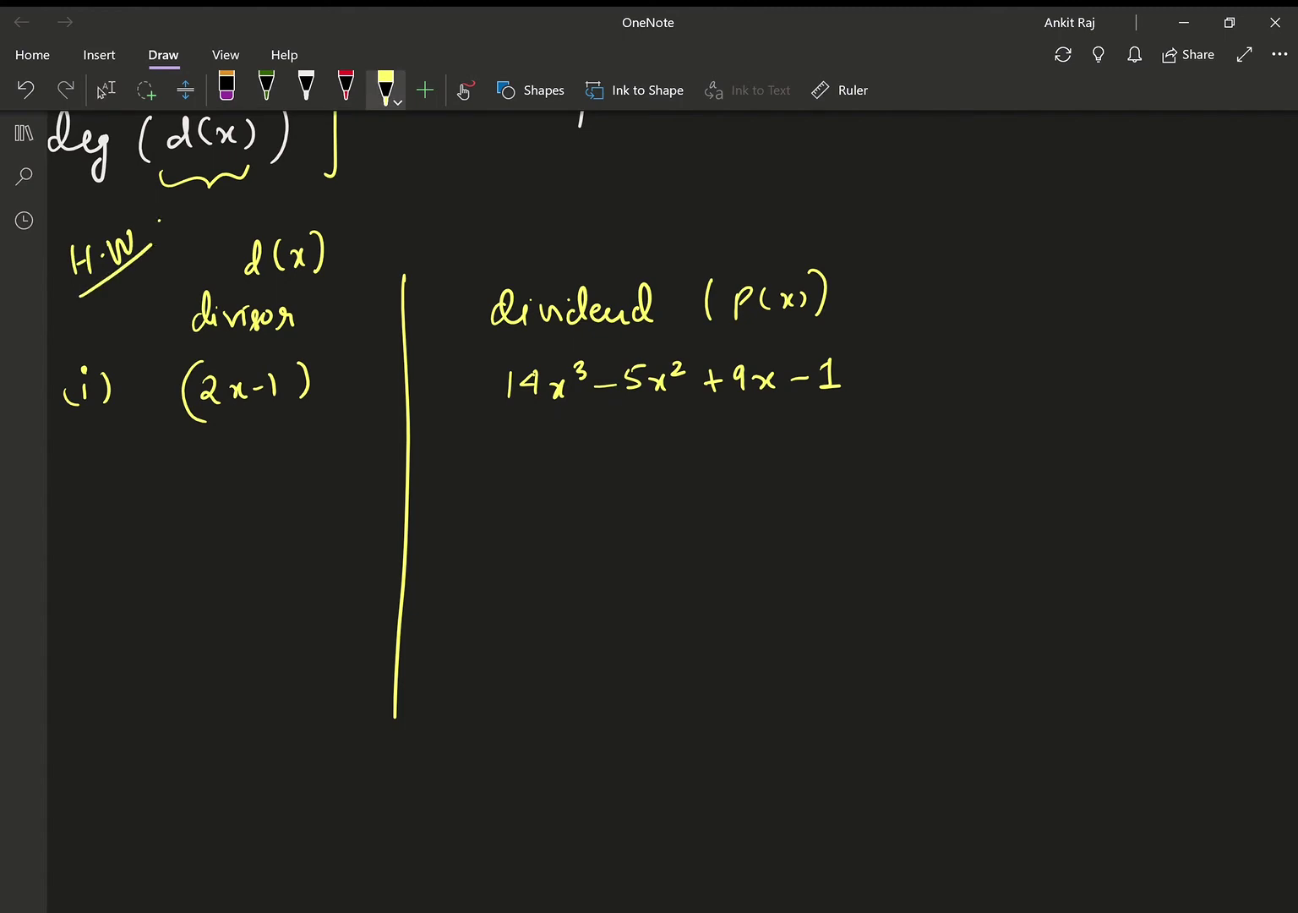
# Step: Add row label (ii) and the dividend 6x³+11x²-39x-65, marked with a tick
pyautogui.moveTo(77, 475)
pyautogui.mouseDown()
pyautogui.moveTo(88, 478)
pyautogui.moveTo(61, 505)
pyautogui.moveTo(94, 494)
pyautogui.mouseUp()
pyautogui.moveTo(105, 460); pyautogui.dragTo(113, 501)
pyautogui.moveTo(495, 464)
pyautogui.mouseDown()
pyautogui.moveTo(484, 483)
pyautogui.moveTo(516, 493)
pyautogui.mouseUp()
pyautogui.moveTo(518, 473)
pyautogui.mouseDown()
pyautogui.moveTo(508, 493)
pyautogui.moveTo(531, 471)
pyautogui.moveTo(594, 472)
pyautogui.moveTo(580, 487)
pyautogui.mouseUp()
pyautogui.moveTo(602, 458); pyautogui.dragTo(609, 486)
pyautogui.moveTo(621, 469); pyautogui.dragTo(632, 487)
pyautogui.moveTo(645, 455); pyautogui.dragTo(715, 487)
pyautogui.moveTo(745, 464); pyautogui.dragTo(740, 483)
pyautogui.moveTo(754, 467)
pyautogui.mouseDown()
pyautogui.moveTo(770, 486)
pyautogui.moveTo(860, 470)
pyautogui.mouseUp()
pyautogui.moveTo(879, 457); pyautogui.dragTo(876, 477)
pyautogui.moveTo(881, 454); pyautogui.dragTo(914, 448)
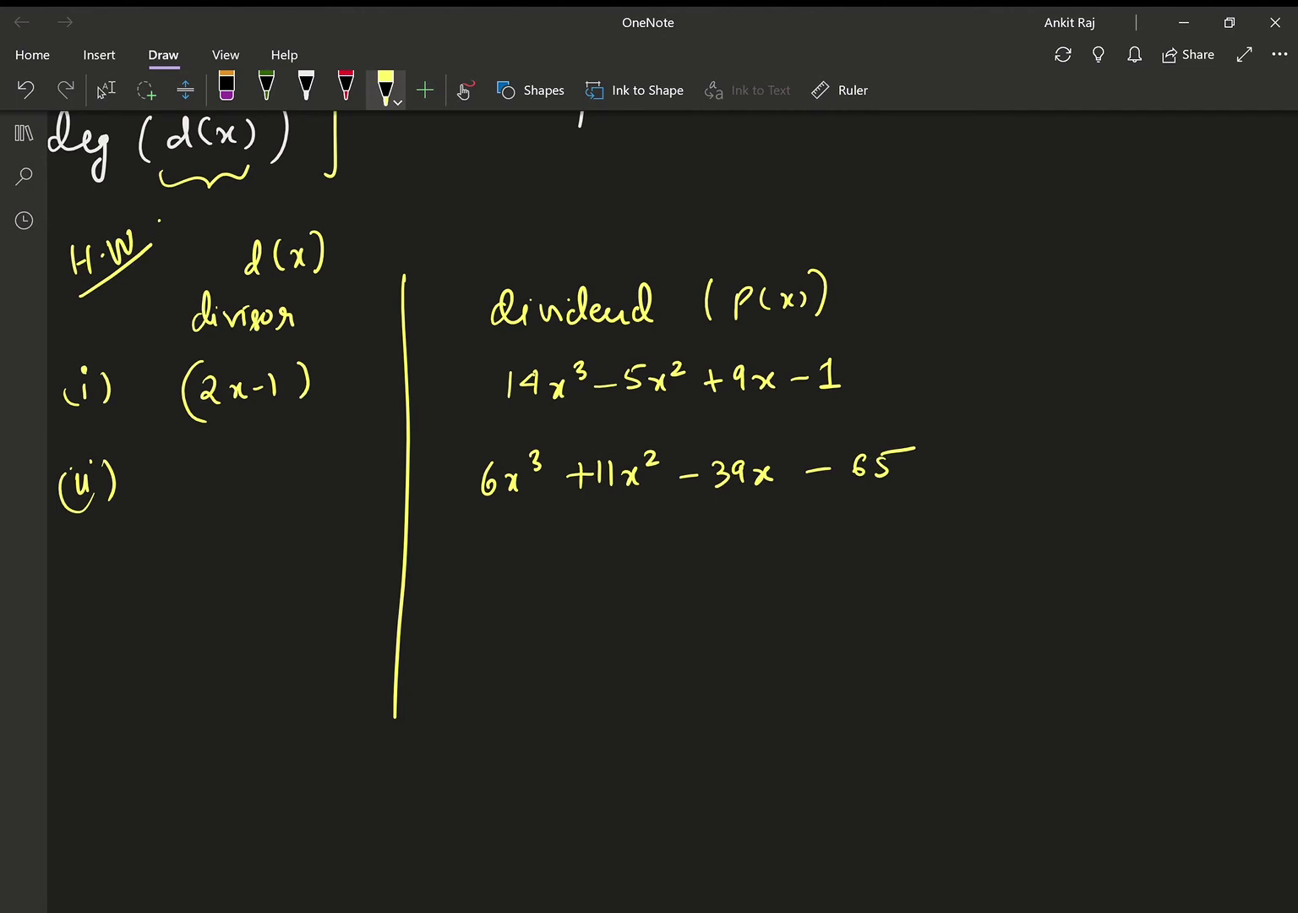
pyautogui.moveTo(982, 453); pyautogui.dragTo(1026, 435)
# Step: Write the bracketed divisor (x²-1+x) for row (ii)
pyautogui.moveTo(188, 474)
pyautogui.mouseDown()
pyautogui.moveTo(203, 500)
pyautogui.moveTo(224, 475)
pyautogui.mouseUp()
pyautogui.moveTo(214, 490); pyautogui.dragTo(250, 496)
pyautogui.moveTo(263, 483)
pyautogui.mouseDown()
pyautogui.moveTo(281, 481)
pyautogui.moveTo(270, 496)
pyautogui.mouseUp()
pyautogui.moveTo(285, 478); pyautogui.dragTo(309, 475)
pyautogui.moveTo(317, 459); pyautogui.dragTo(316, 497)
pyautogui.moveTo(175, 457); pyautogui.dragTo(175, 522)
# Step: Write the row label (iii) below (ii)
pyautogui.moveTo(91, 580)
pyautogui.mouseDown()
pyautogui.moveTo(119, 575)
pyautogui.moveTo(83, 609)
pyautogui.mouseUp()
pyautogui.click(93, 580)
pyautogui.click(114, 578)
pyautogui.moveTo(126, 554); pyautogui.dragTo(132, 596)
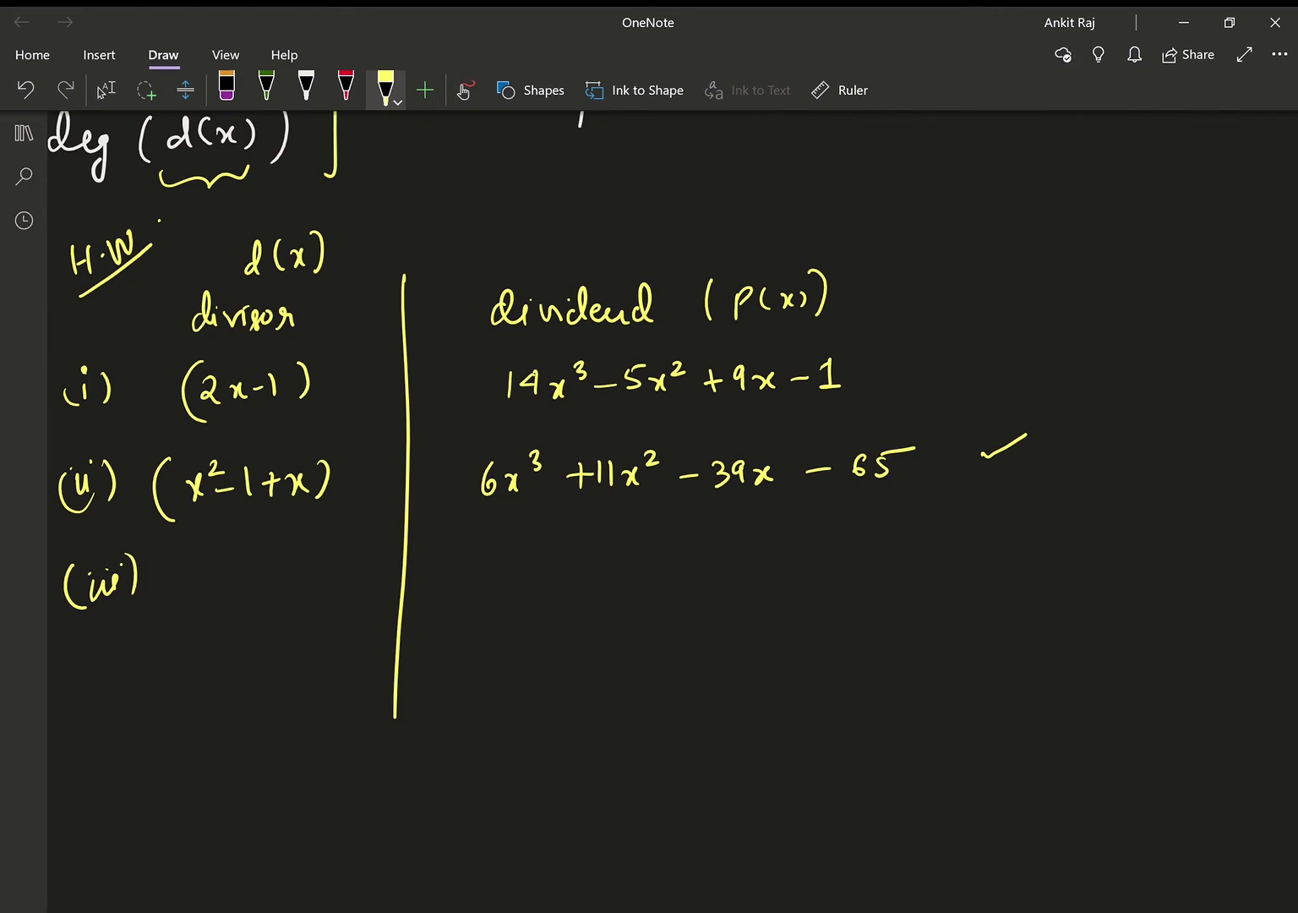
# Step: Write the dividend 9x⁴-4x²+4 for row (iii)
pyautogui.moveTo(499, 565); pyautogui.dragTo(493, 599)
pyautogui.moveTo(508, 576)
pyautogui.mouseDown()
pyautogui.moveTo(523, 592)
pyautogui.moveTo(512, 594)
pyautogui.mouseUp()
pyautogui.moveTo(541, 547); pyautogui.dragTo(544, 575)
pyautogui.moveTo(563, 576); pyautogui.dragTo(612, 585)
pyautogui.moveTo(608, 557)
pyautogui.mouseDown()
pyautogui.moveTo(602, 575)
pyautogui.moveTo(639, 583)
pyautogui.mouseUp()
pyautogui.moveTo(646, 559)
pyautogui.mouseDown()
pyautogui.moveTo(631, 583)
pyautogui.moveTo(665, 561)
pyautogui.mouseUp()
pyautogui.moveTo(673, 576)
pyautogui.mouseDown()
pyautogui.moveTo(694, 576)
pyautogui.moveTo(684, 587)
pyautogui.mouseUp()
pyautogui.moveTo(717, 554)
pyautogui.mouseDown()
pyautogui.moveTo(718, 588)
pyautogui.moveTo(723, 576)
pyautogui.mouseUp()
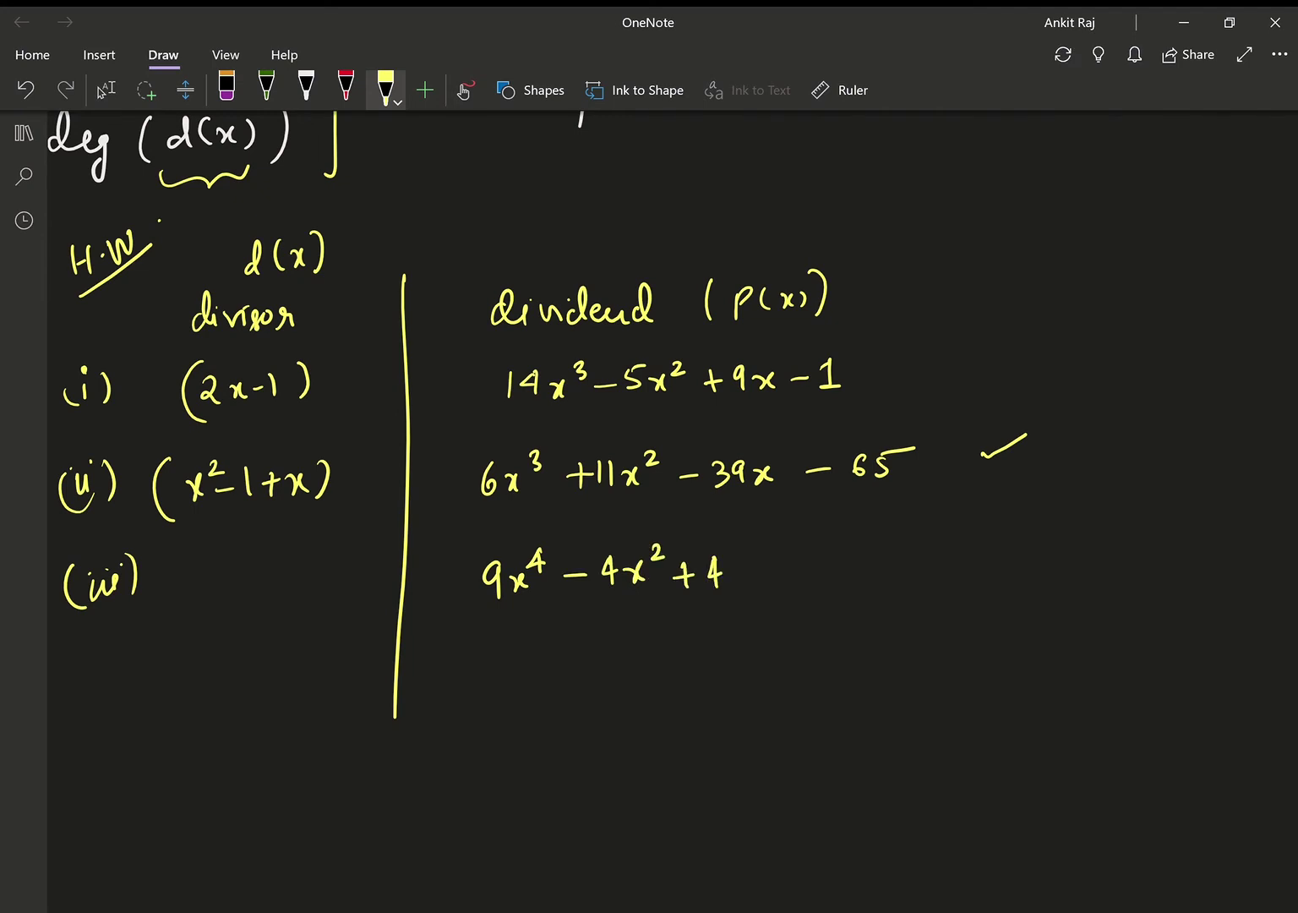
# Step: Write the bracketed divisor (3x²+x-1) for row (iii)
pyautogui.moveTo(186, 565)
pyautogui.mouseDown()
pyautogui.moveTo(199, 574)
pyautogui.moveTo(193, 594)
pyautogui.mouseUp()
pyautogui.moveTo(214, 574); pyautogui.dragTo(218, 593)
pyautogui.moveTo(233, 555); pyautogui.dragTo(265, 583)
pyautogui.moveTo(258, 575); pyautogui.dragTo(258, 601)
pyautogui.moveTo(271, 578); pyautogui.dragTo(284, 596)
pyautogui.moveTo(292, 575)
pyautogui.mouseDown()
pyautogui.moveTo(286, 589)
pyautogui.moveTo(334, 578)
pyautogui.moveTo(337, 595)
pyautogui.mouseUp()
pyautogui.moveTo(359, 549); pyautogui.dragTo(361, 595)
pyautogui.moveTo(198, 545); pyautogui.dragTo(189, 608)
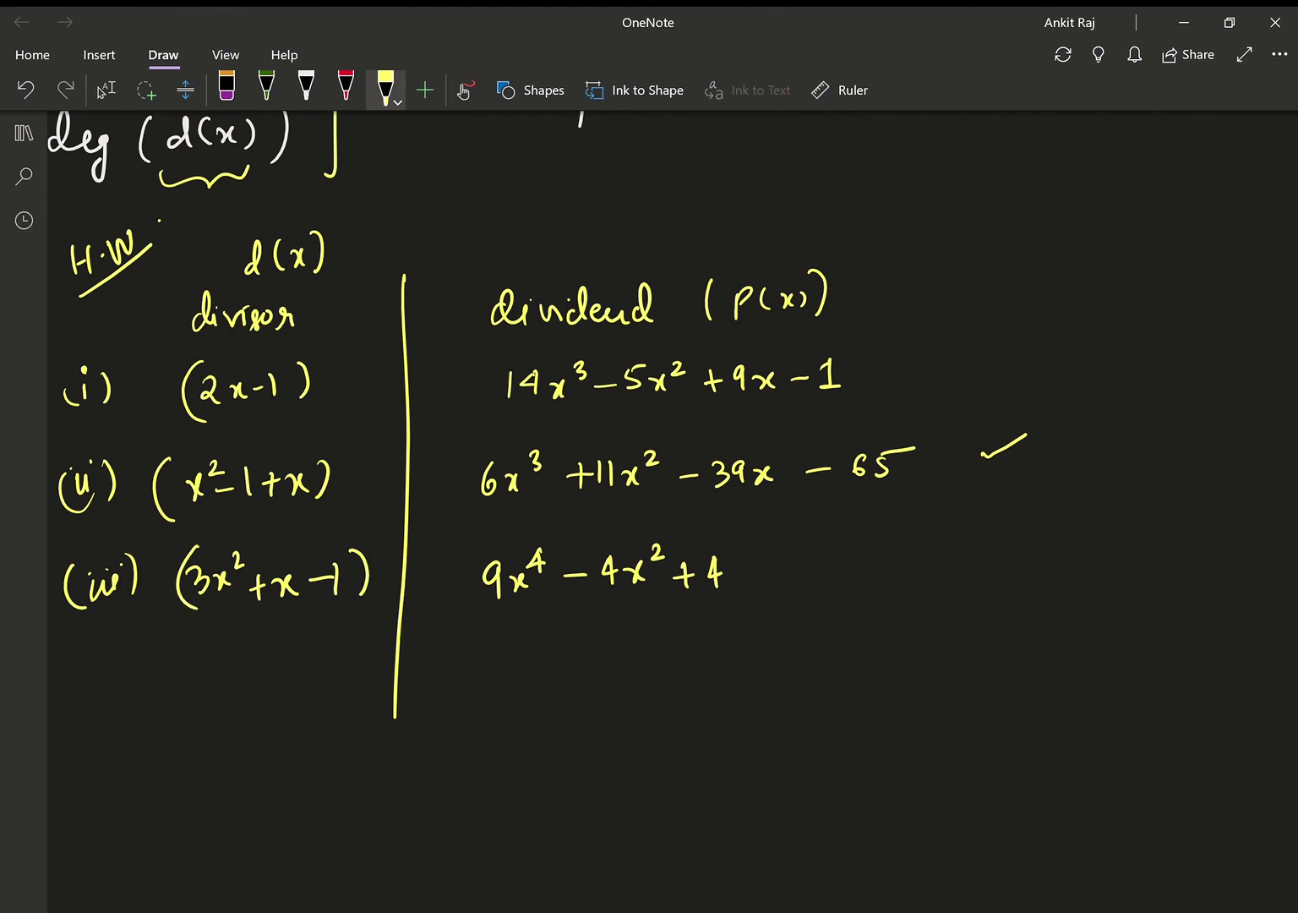
# Step: Rule a horizontal line under the column headings and write row label (iv)
pyautogui.moveTo(89, 343); pyautogui.dragTo(860, 333)
pyautogui.moveTo(92, 668)
pyautogui.mouseDown()
pyautogui.moveTo(94, 698)
pyautogui.moveTo(117, 661)
pyautogui.moveTo(78, 691)
pyautogui.mouseUp()
pyautogui.moveTo(124, 646); pyautogui.dragTo(127, 701)
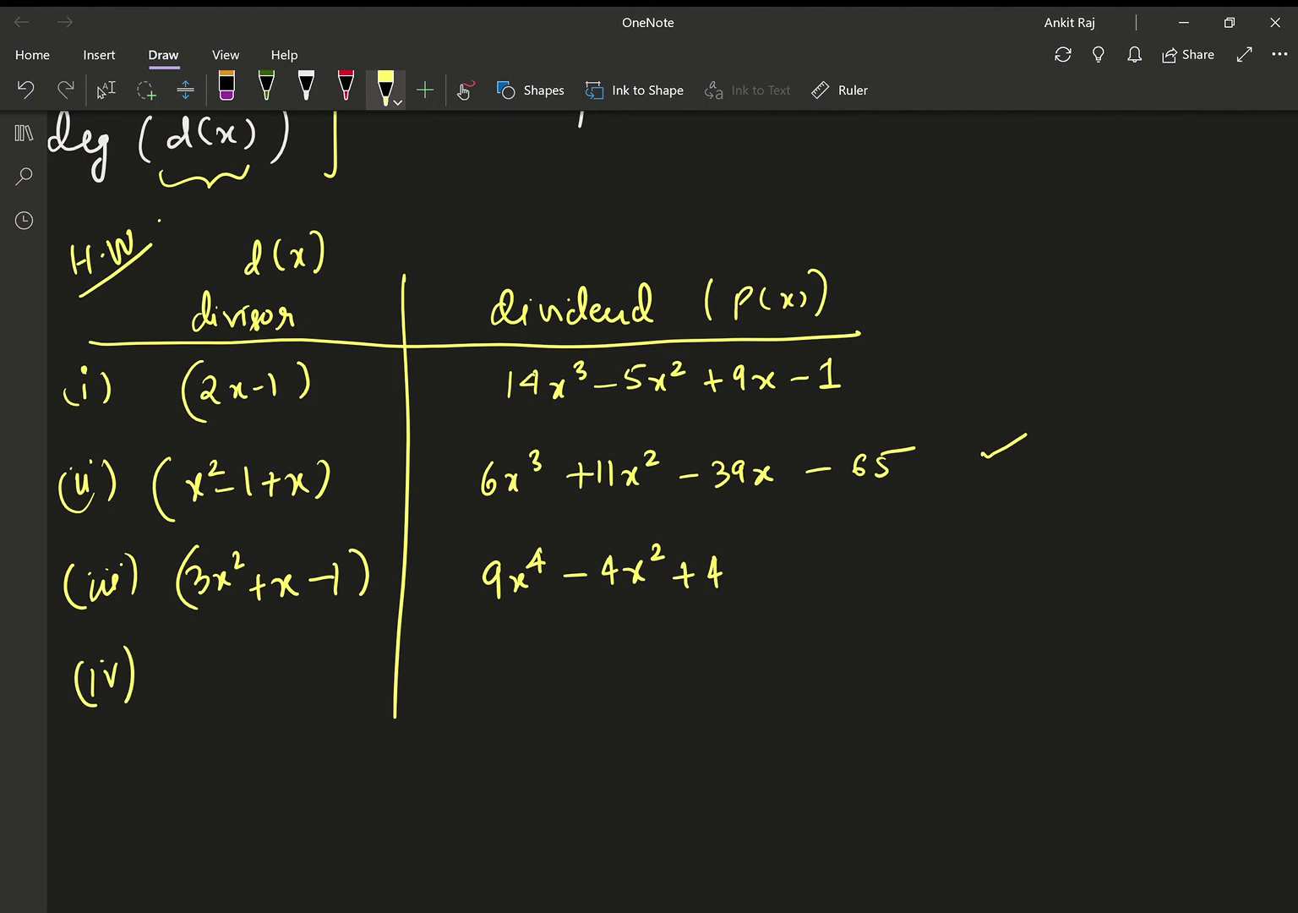
# Step: Start the row (iv) dividend with 30x⁴+11x³
pyautogui.moveTo(484, 651); pyautogui.dragTo(488, 680)
pyautogui.moveTo(513, 658); pyautogui.dragTo(534, 677)
pyautogui.moveTo(539, 664)
pyautogui.mouseDown()
pyautogui.moveTo(529, 681)
pyautogui.moveTo(554, 658)
pyautogui.mouseUp()
pyautogui.moveTo(550, 646); pyautogui.dragTo(552, 668)
pyautogui.moveTo(580, 666)
pyautogui.mouseDown()
pyautogui.moveTo(604, 666)
pyautogui.moveTo(592, 683)
pyautogui.mouseUp()
pyautogui.moveTo(612, 659); pyautogui.dragTo(616, 678)
pyautogui.moveTo(622, 654)
pyautogui.mouseDown()
pyautogui.moveTo(625, 677)
pyautogui.moveTo(647, 677)
pyautogui.mouseUp()
pyautogui.moveTo(656, 660)
pyautogui.mouseDown()
pyautogui.moveTo(641, 678)
pyautogui.moveTo(667, 657)
pyautogui.moveTo(716, 672)
pyautogui.moveTo(728, 658)
pyautogui.moveTo(766, 678)
pyautogui.mouseUp()
# Step: Finish the row (iv) dividend with -82x²-12x+48
pyautogui.moveTo(777, 660); pyautogui.dragTo(783, 676)
pyautogui.moveTo(801, 635); pyautogui.dragTo(851, 669)
pyautogui.moveTo(859, 651)
pyautogui.mouseDown()
pyautogui.moveTo(861, 675)
pyautogui.moveTo(927, 675)
pyautogui.mouseUp()
pyautogui.moveTo(931, 660)
pyautogui.mouseDown()
pyautogui.moveTo(913, 676)
pyautogui.moveTo(978, 665)
pyautogui.moveTo(968, 679)
pyautogui.mouseUp()
pyautogui.moveTo(1006, 649); pyautogui.dragTo(1004, 666)
pyautogui.moveTo(1038, 651)
pyautogui.mouseDown()
pyautogui.moveTo(1025, 670)
pyautogui.moveTo(1034, 647)
pyautogui.mouseUp()
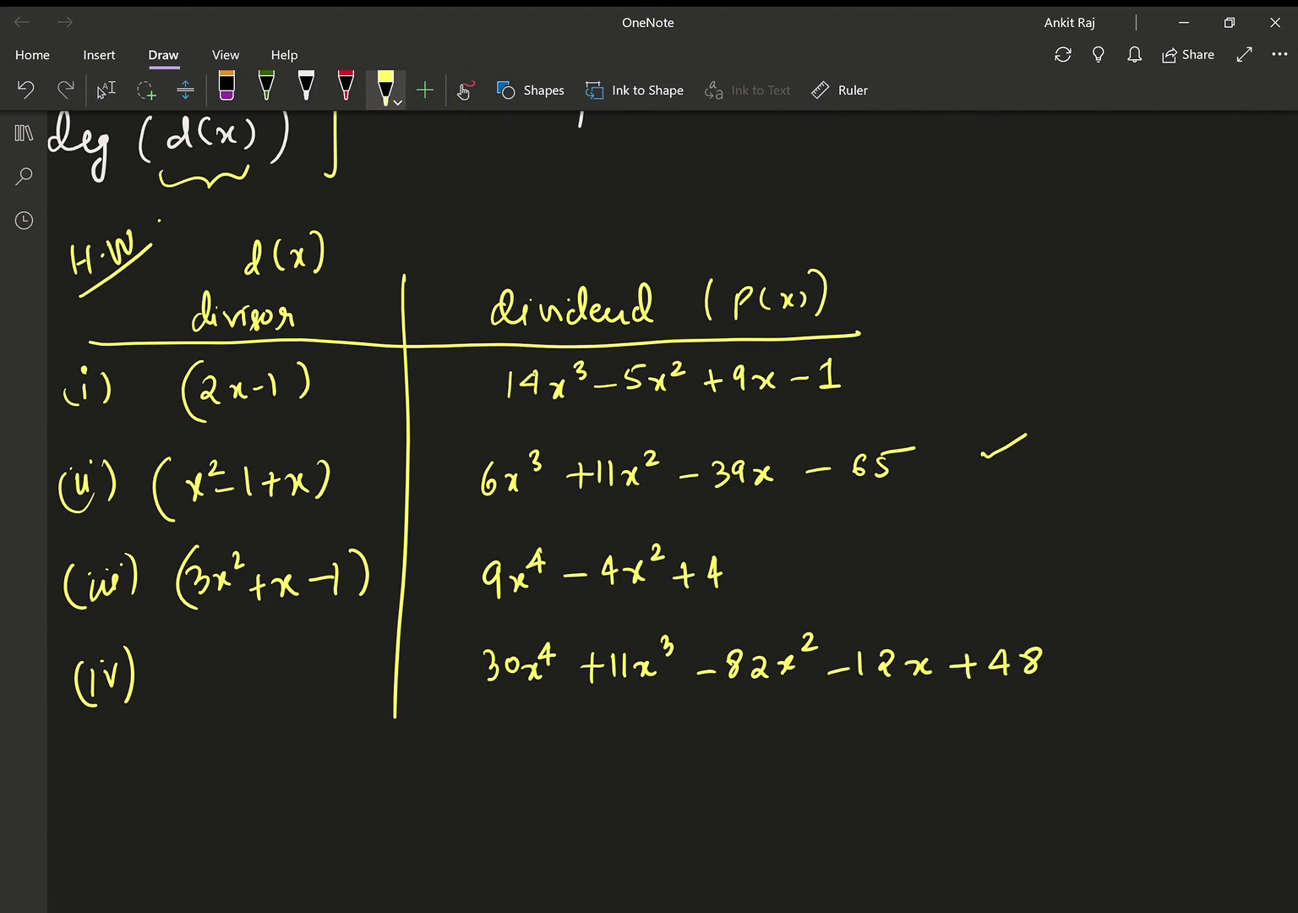
# Step: Write the bracketed divisor (3x²+2x-4) beside row label (iv)
pyautogui.moveTo(183, 669); pyautogui.dragTo(189, 698)
pyautogui.moveTo(205, 676); pyautogui.dragTo(218, 687)
pyautogui.moveTo(221, 673)
pyautogui.mouseDown()
pyautogui.moveTo(210, 691)
pyautogui.moveTo(238, 665)
pyautogui.moveTo(268, 682)
pyautogui.moveTo(259, 698)
pyautogui.mouseUp()
pyautogui.moveTo(276, 673)
pyautogui.mouseDown()
pyautogui.moveTo(293, 695)
pyautogui.moveTo(315, 693)
pyautogui.mouseUp()
pyautogui.moveTo(315, 673); pyautogui.dragTo(303, 693)
pyautogui.moveTo(323, 684); pyautogui.dragTo(364, 684)
pyautogui.moveTo(368, 657); pyautogui.dragTo(371, 697)
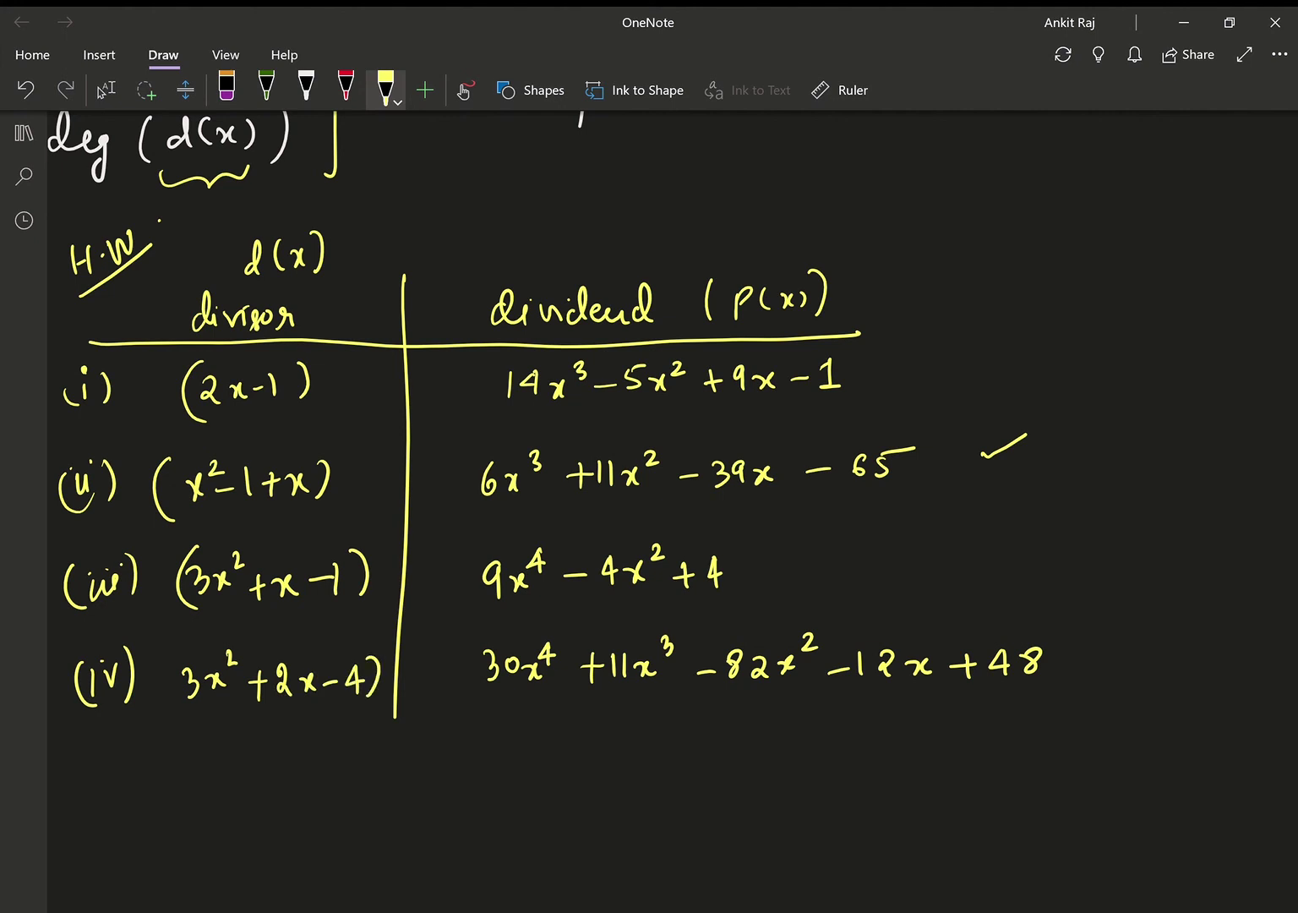
pyautogui.moveTo(189, 656); pyautogui.dragTo(196, 723)
# Step: Draw a tall curly brace right of all four rows and an arrow with double tick at P(x)
pyautogui.moveTo(1048, 229)
pyautogui.mouseDown()
pyautogui.moveTo(1070, 499)
pyautogui.moveTo(1058, 769)
pyautogui.mouseUp()
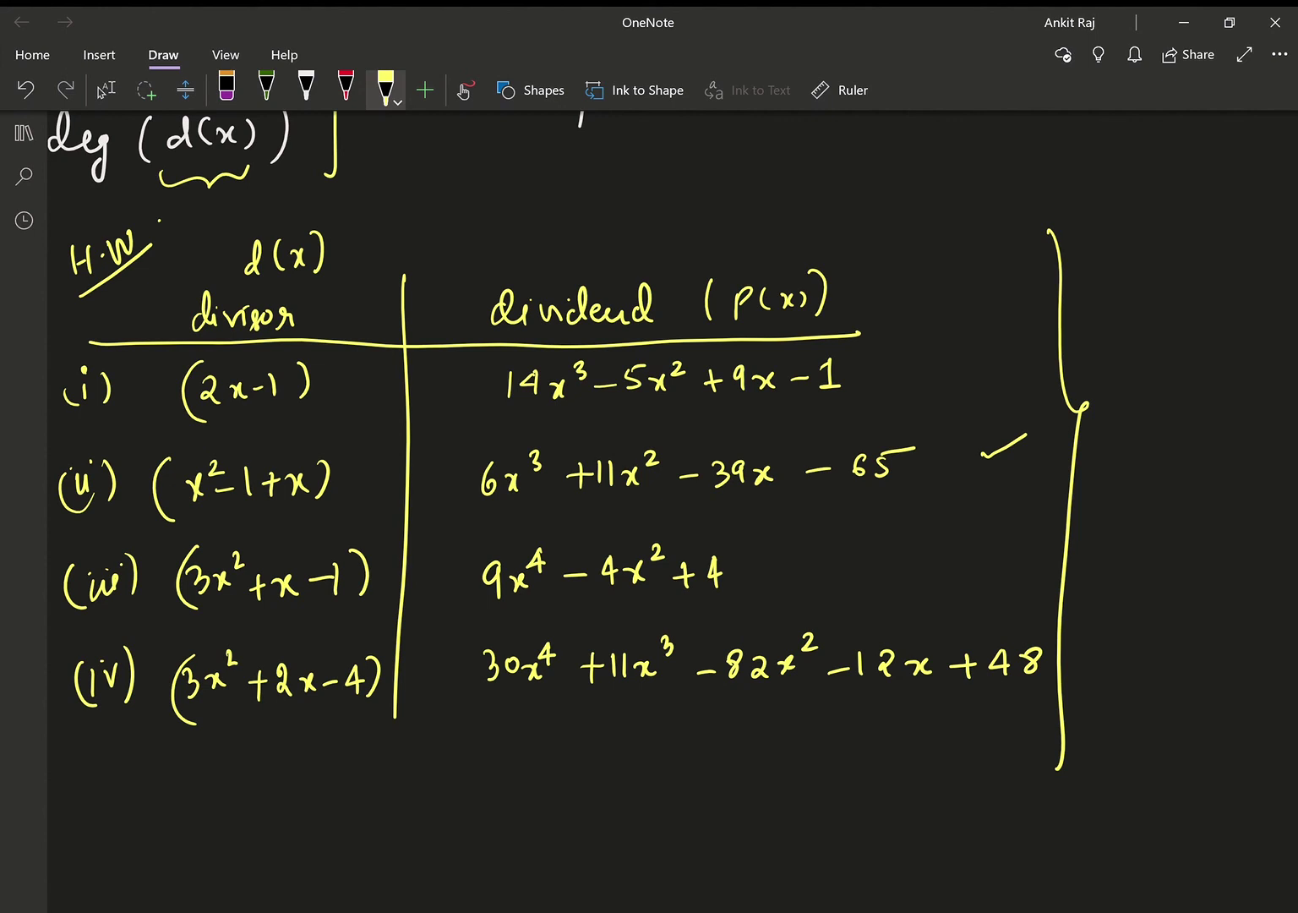
pyautogui.moveTo(821, 193)
pyautogui.mouseDown()
pyautogui.moveTo(765, 272)
pyautogui.moveTo(896, 211)
pyautogui.mouseUp()
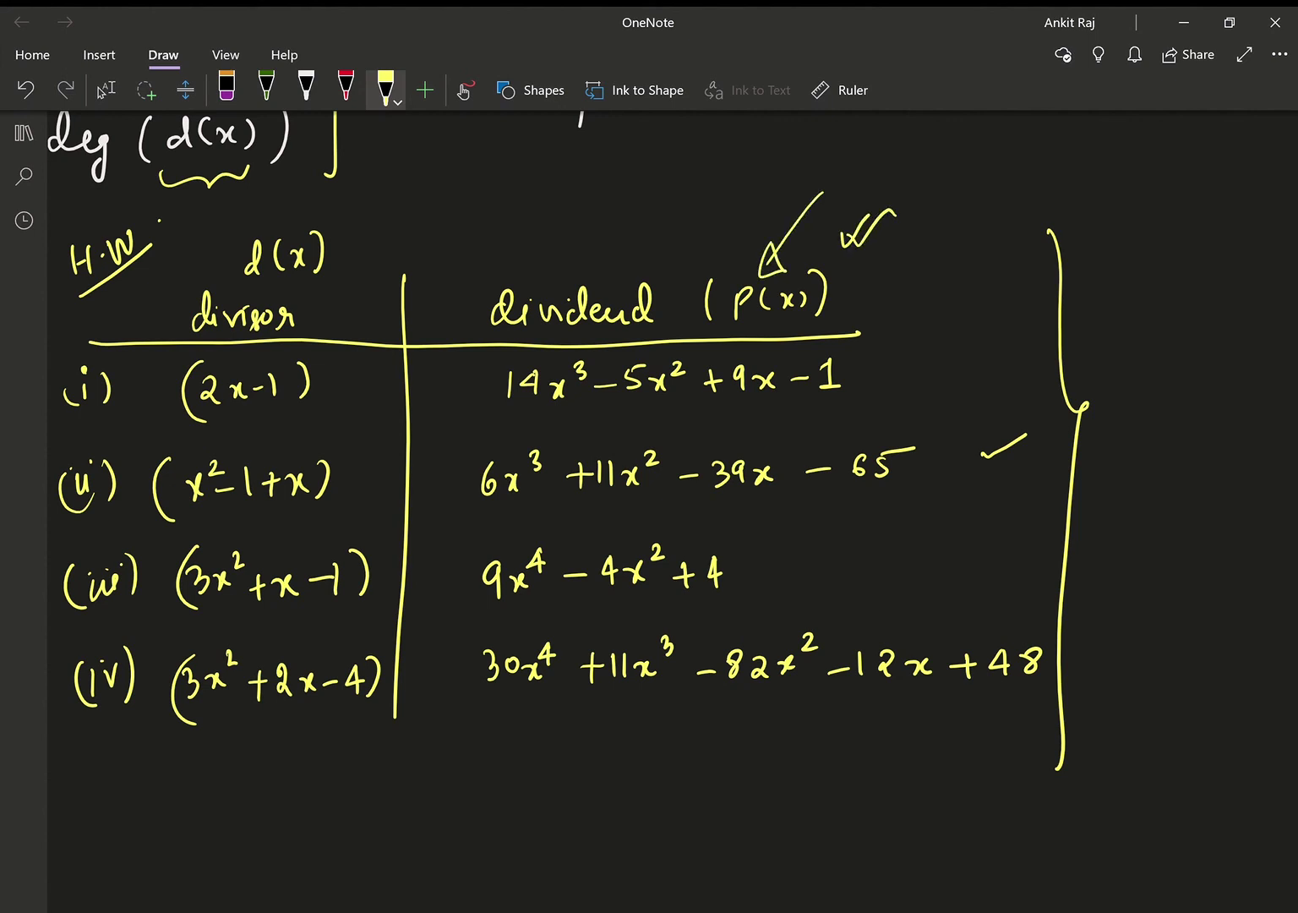